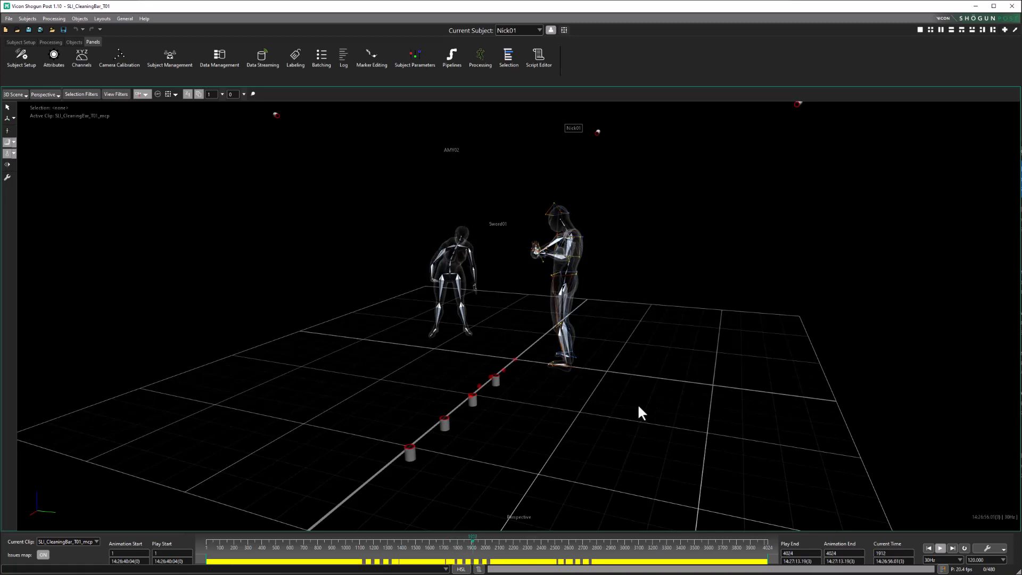
# Examine the two captured performers from several angles and at different frames between about 2300 and 2500.
pyautogui.keyDown('alt'); pyautogui.moveTo(637, 404); pyautogui.dragTo(719, 406); pyautogui.keyUp('alt')
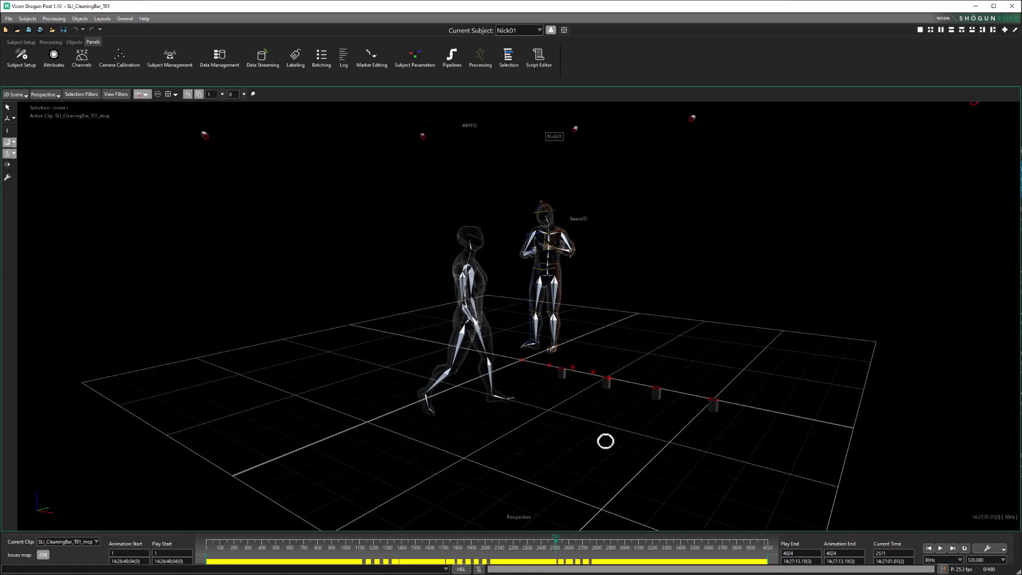
pyautogui.keyDown('alt'); pyautogui.moveTo(605, 441); pyautogui.dragTo(634, 457); pyautogui.keyUp('alt')
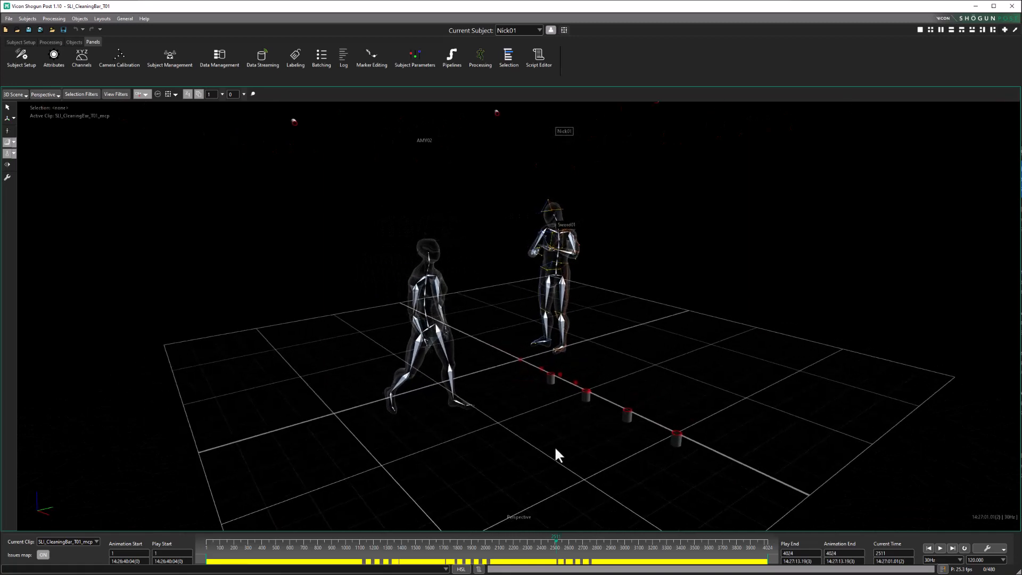
pyautogui.keyDown('alt'); pyautogui.moveTo(541, 451); pyautogui.dragTo(508, 458); pyautogui.keyUp('alt')
pyautogui.keyDown('alt'); pyautogui.moveTo(637, 421); pyautogui.dragTo(531, 439); pyautogui.keyUp('alt')
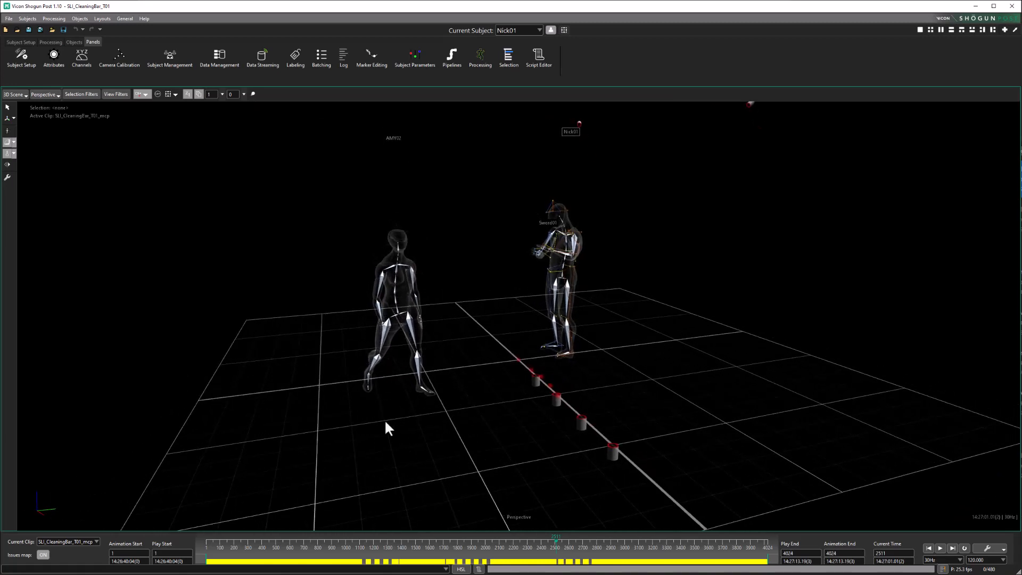
pyautogui.keyDown('alt'); pyautogui.moveTo(485, 441); pyautogui.dragTo(502, 436); pyautogui.keyUp('alt')
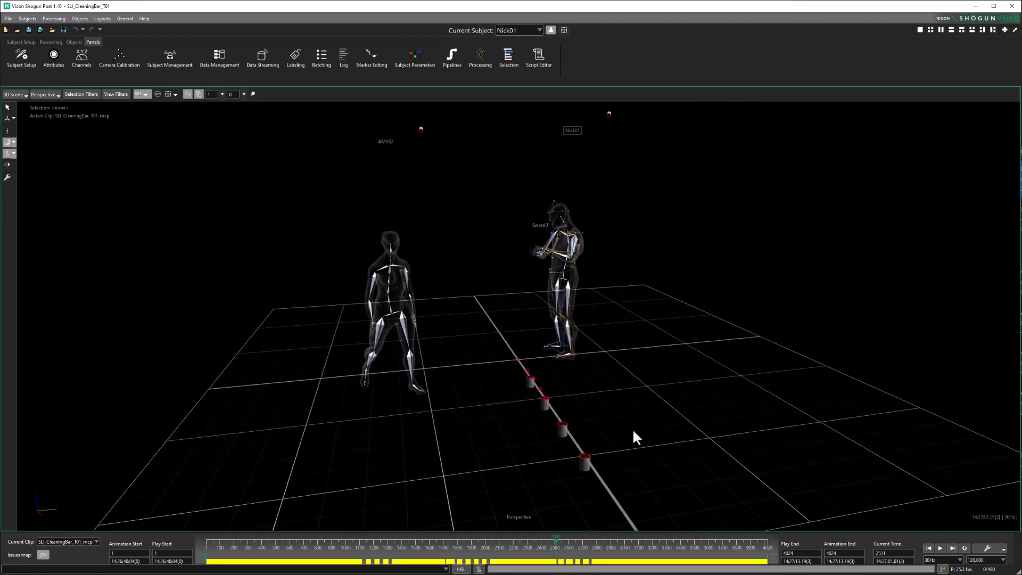
pyautogui.keyDown('alt'); pyautogui.moveTo(639, 396); pyautogui.dragTo(662, 398); pyautogui.keyUp('alt')
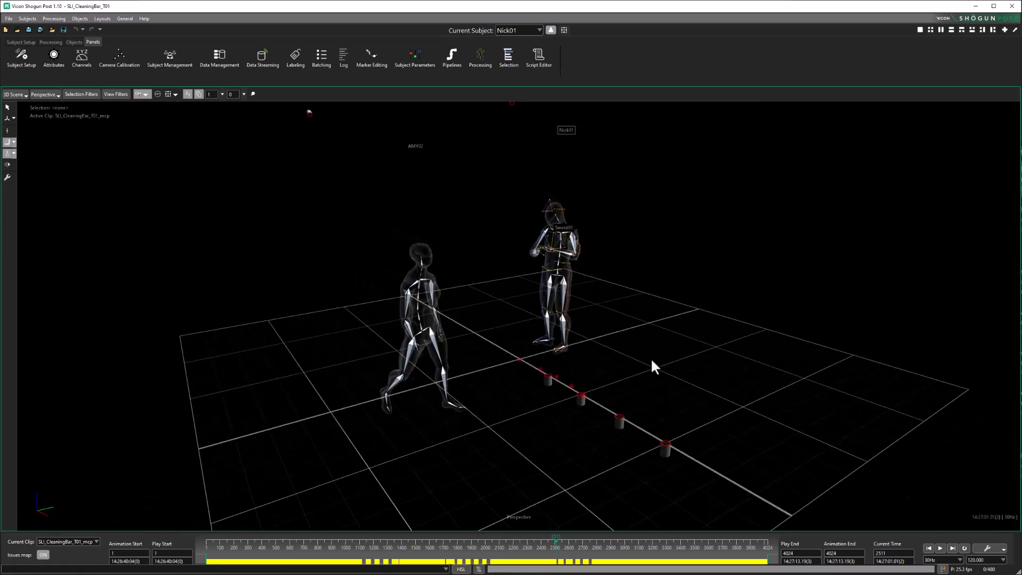
pyautogui.moveTo(714, 378)
pyautogui.keyDown('alt'); pyautogui.mouseDown()
pyautogui.moveTo(671, 372)
pyautogui.moveTo(701, 375)
pyautogui.mouseUp(); pyautogui.keyUp('alt')
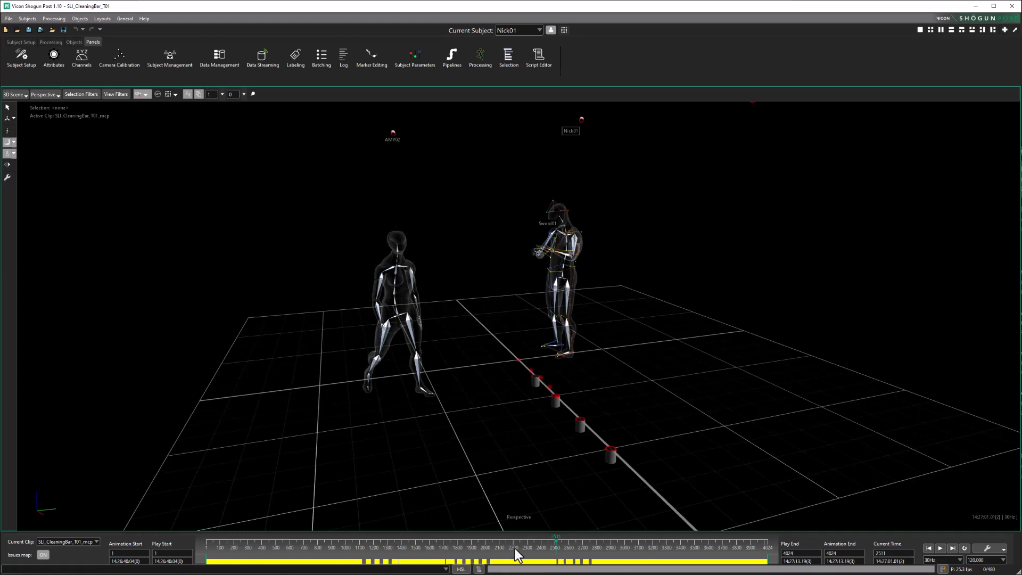
pyautogui.moveTo(515, 548)
pyautogui.mouseDown()
pyautogui.moveTo(588, 537)
pyautogui.moveTo(459, 539)
pyautogui.moveTo(595, 535)
pyautogui.moveTo(510, 545)
pyautogui.mouseUp()
pyautogui.moveTo(491, 432)
pyautogui.keyDown('alt'); pyautogui.mouseDown()
pyautogui.moveTo(477, 431)
pyautogui.moveTo(502, 436)
pyautogui.mouseUp(); pyautogui.keyUp('alt')
pyautogui.moveTo(509, 543); pyautogui.dragTo(544, 544)
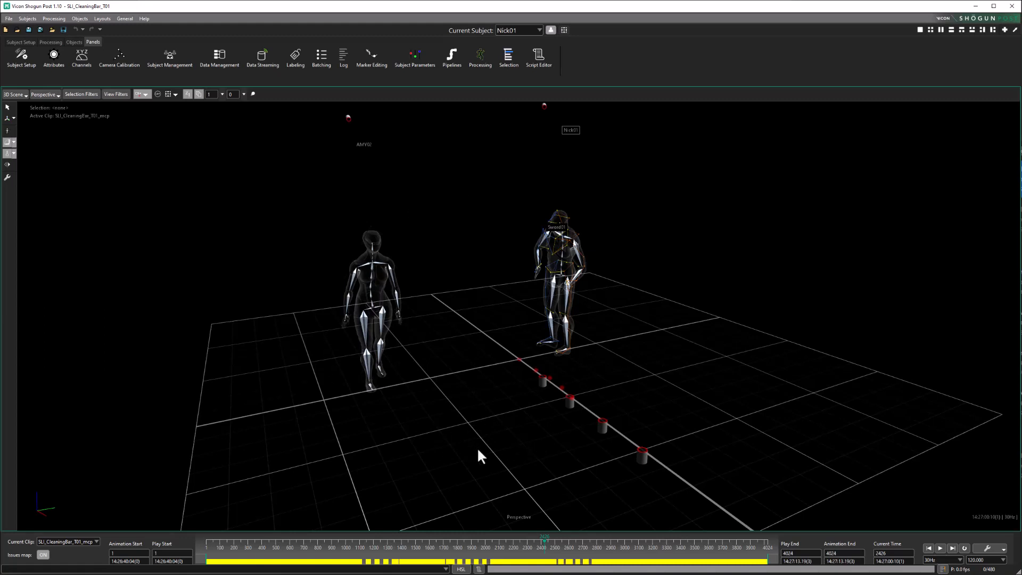
pyautogui.moveTo(546, 541)
pyautogui.mouseDown()
pyautogui.moveTo(484, 549)
pyautogui.moveTo(528, 547)
pyautogui.mouseUp()
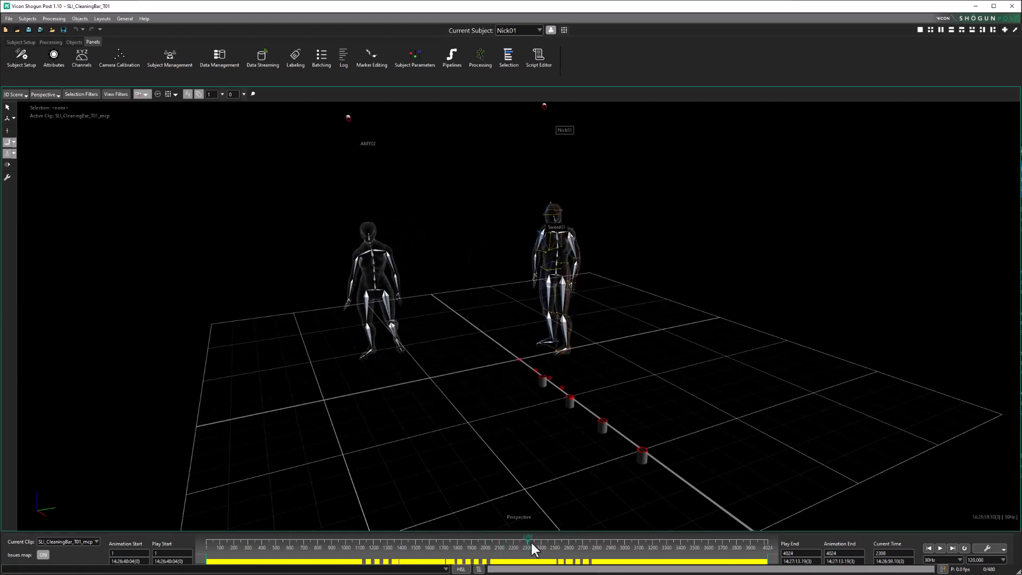
pyautogui.moveTo(531, 542)
pyautogui.mouseDown()
pyautogui.moveTo(570, 542)
pyautogui.moveTo(541, 539)
pyautogui.mouseUp()
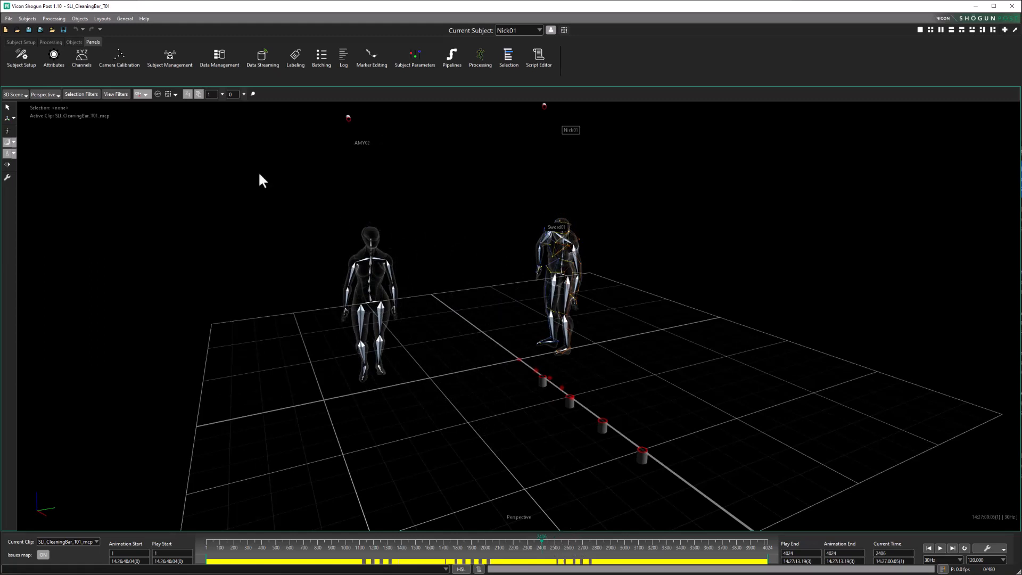
# Set the file export preferences to FBX Motion (*.fbx) with only selected objects exported.
pyautogui.click(126, 19)
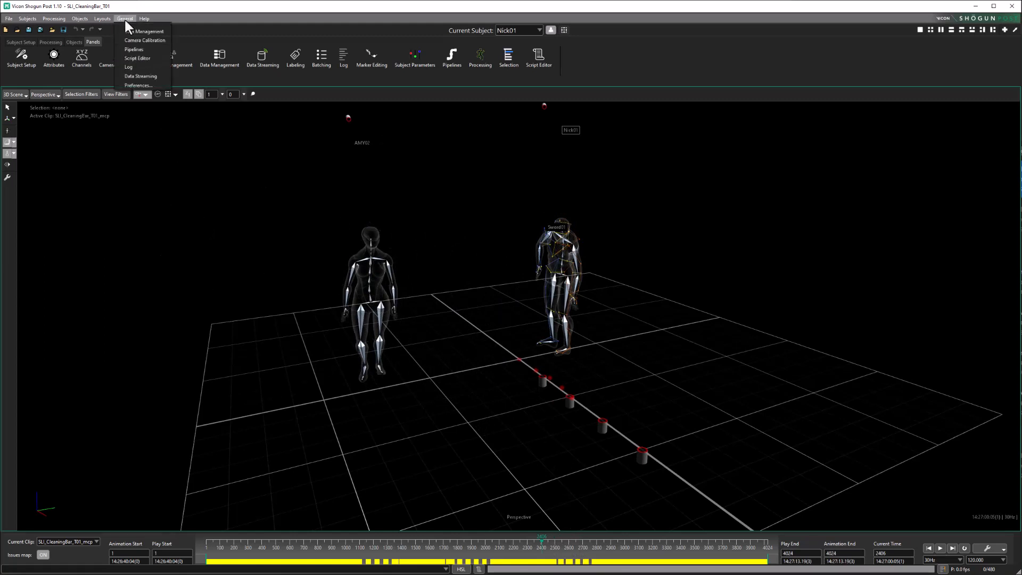
pyautogui.click(139, 85)
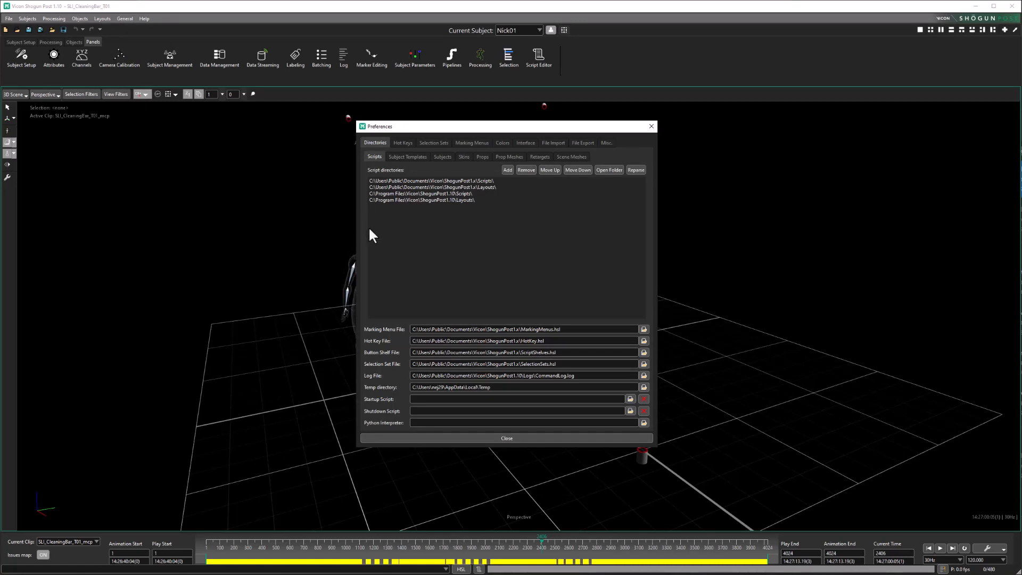
pyautogui.click(580, 142)
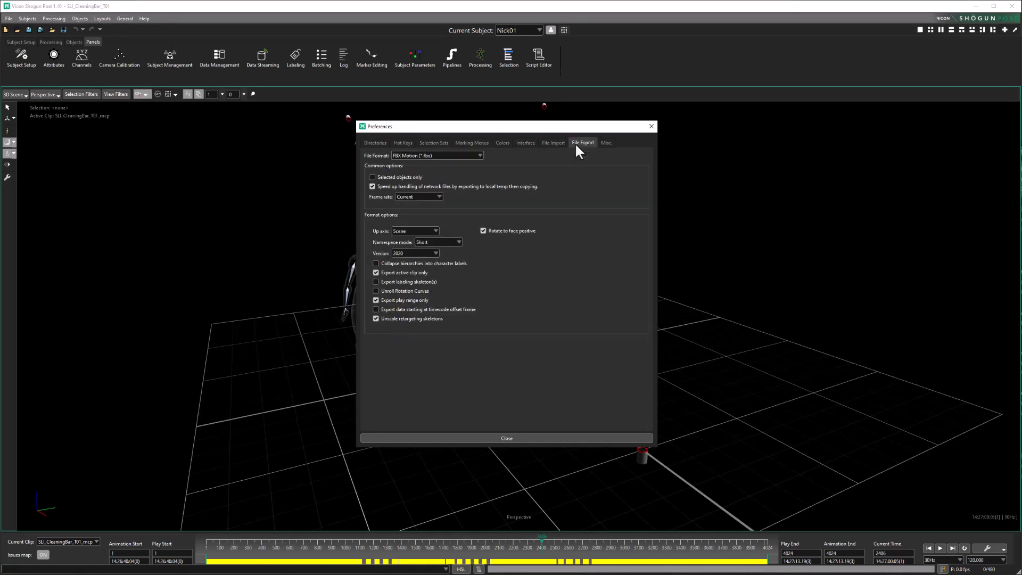
pyautogui.click(416, 155)
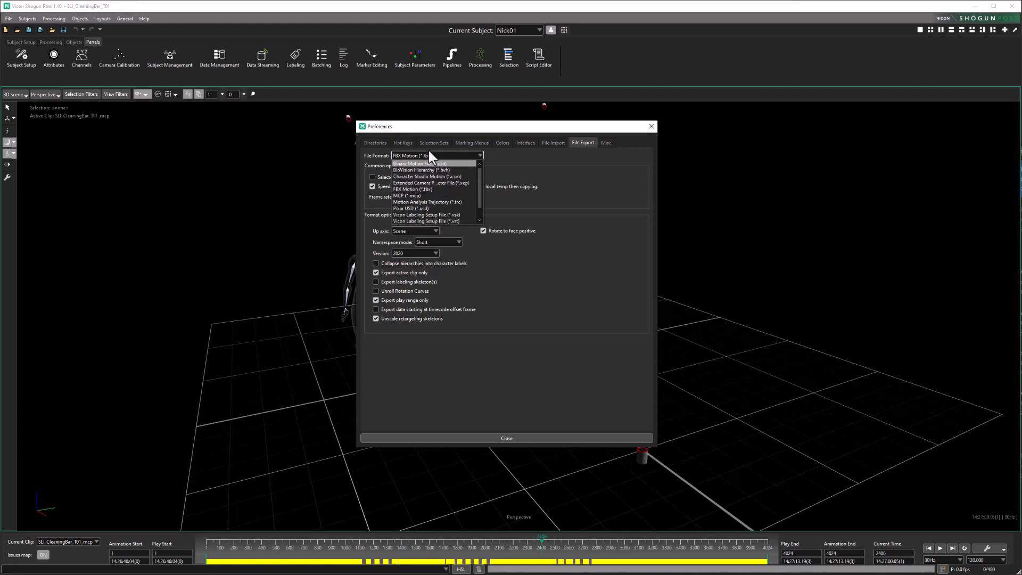
pyautogui.click(414, 189)
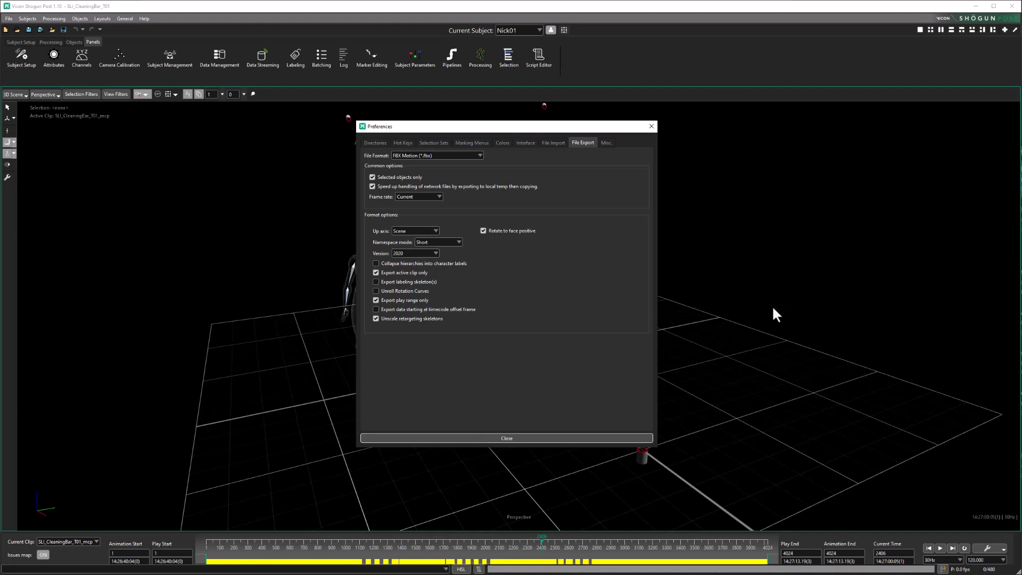
pyautogui.press('Escape')
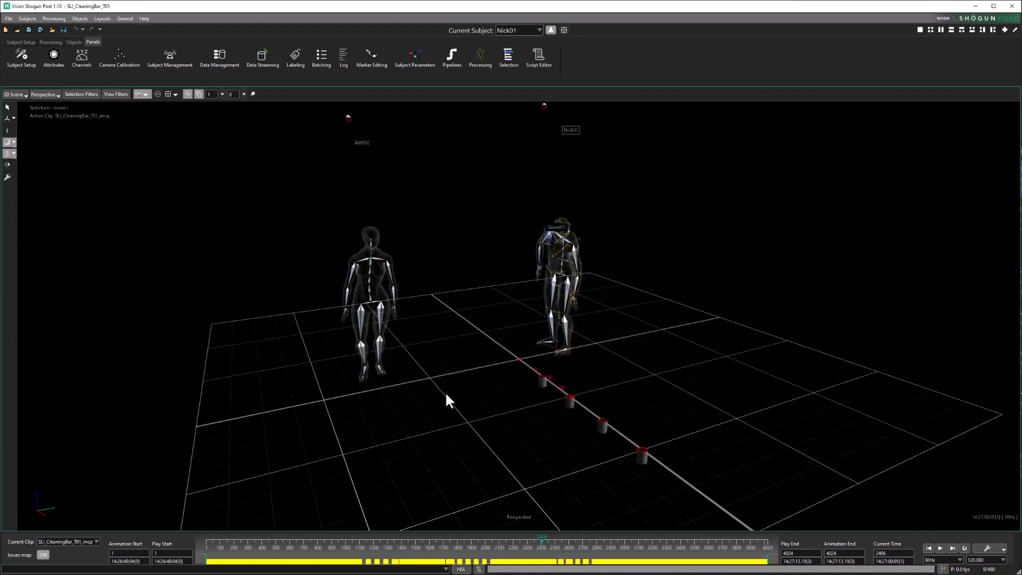
# Select the whole AMY02 subject and export it as SLI_CleaningBar_AMY_T01.fbx into the VRIM388Demo folder.
pyautogui.moveTo(309, 202); pyautogui.dragTo(423, 416)
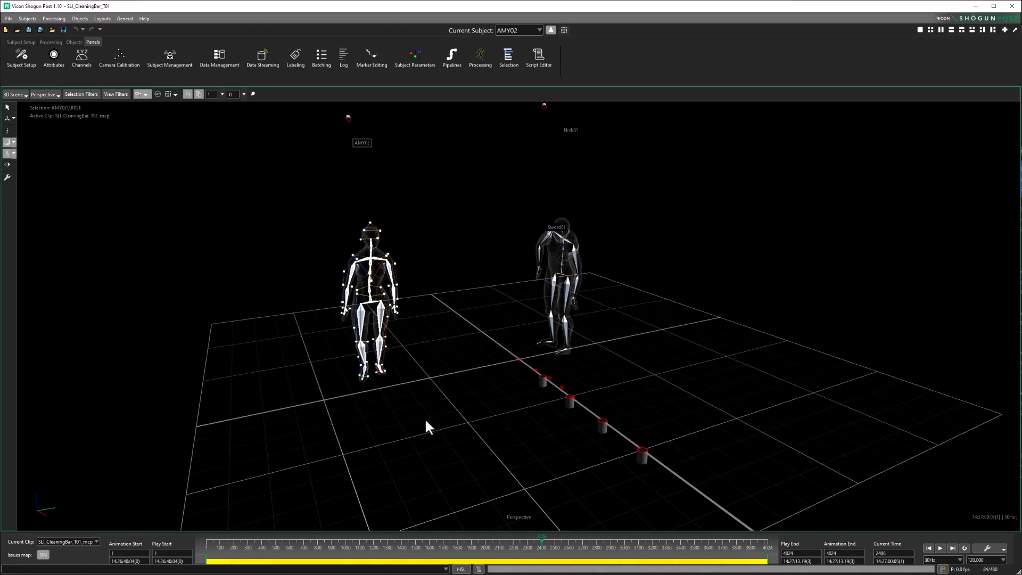
pyautogui.moveTo(308, 206); pyautogui.dragTo(428, 396)
pyautogui.click(9, 18)
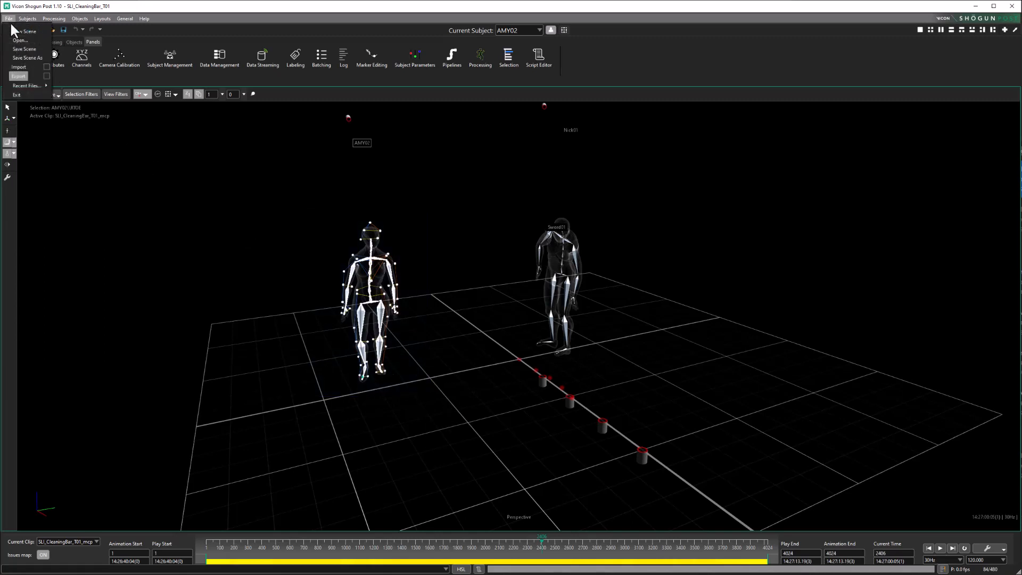
pyautogui.click(19, 76)
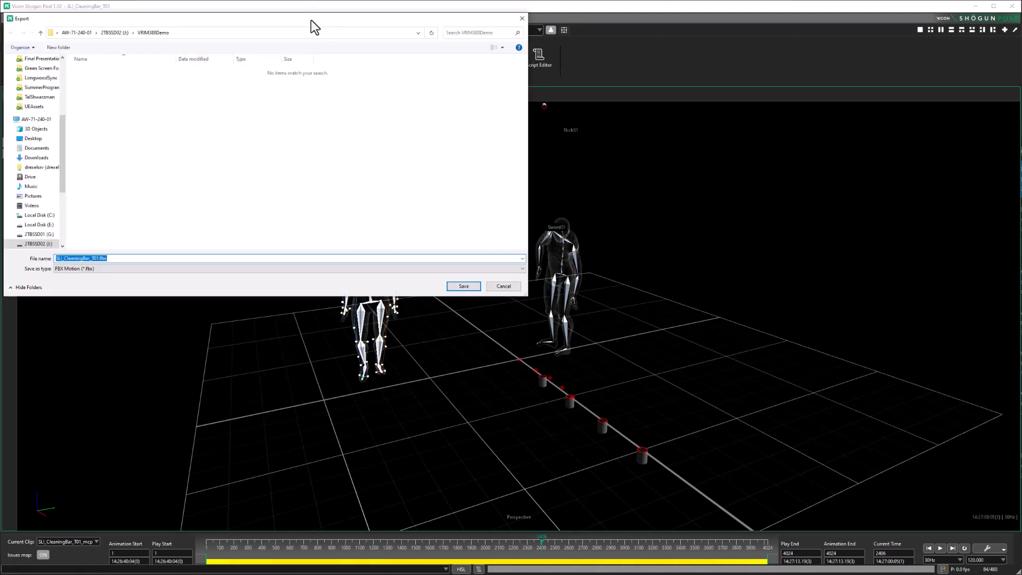
pyautogui.moveTo(311, 20); pyautogui.dragTo(730, 184)
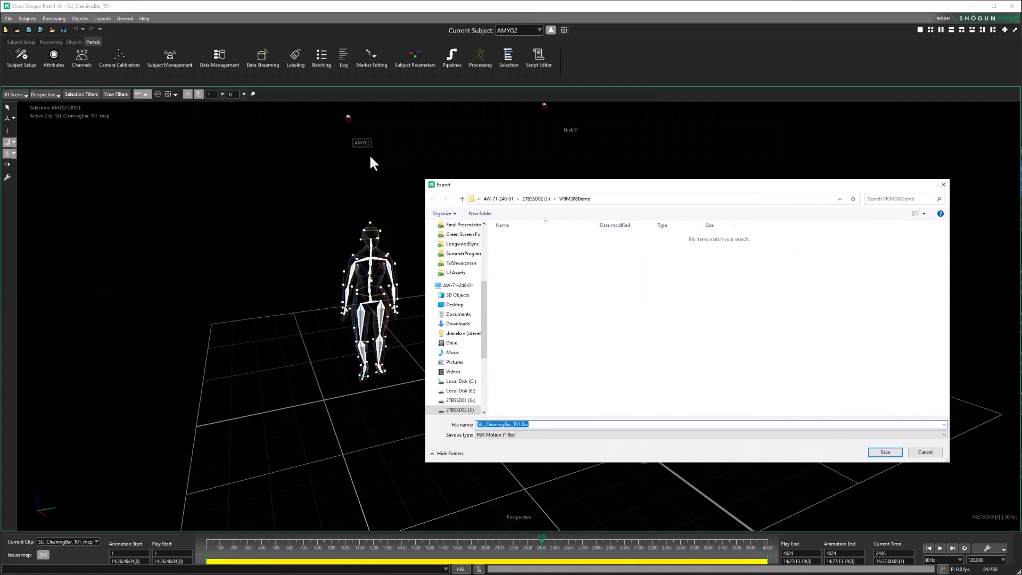
pyautogui.click(495, 425)
pyautogui.moveTo(486, 425); pyautogui.dragTo(466, 425)
pyautogui.press('BackSpace')
pyautogui.write('SLI_')
pyautogui.click(513, 425)
pyautogui.click(874, 455)
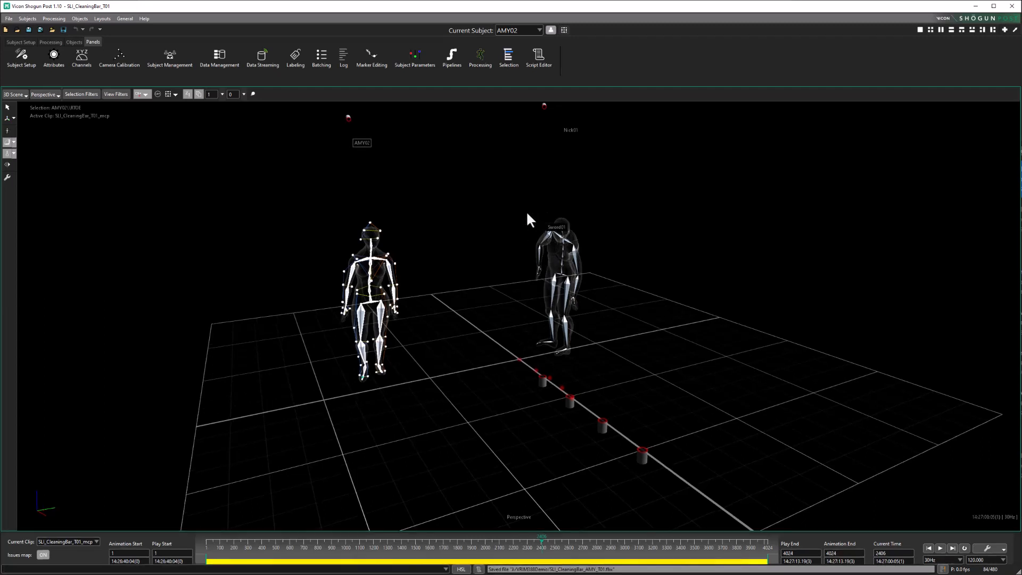
# Select the whole Nick01 subject without the sword and export it as SLI_CleaningBar_NICK_T01.fbx into the VRIM388Demo folder.
pyautogui.moveTo(516, 187); pyautogui.dragTo(624, 339)
pyautogui.moveTo(674, 309); pyautogui.dragTo(642, 308)
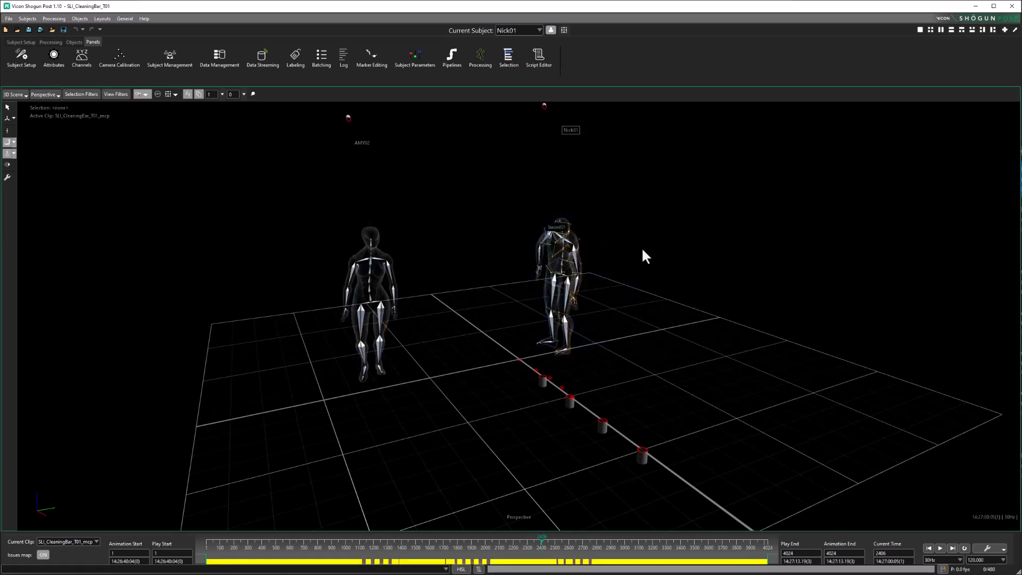
pyautogui.keyDown('alt'); pyautogui.moveTo(643, 249); pyautogui.dragTo(628, 265); pyautogui.keyUp('alt')
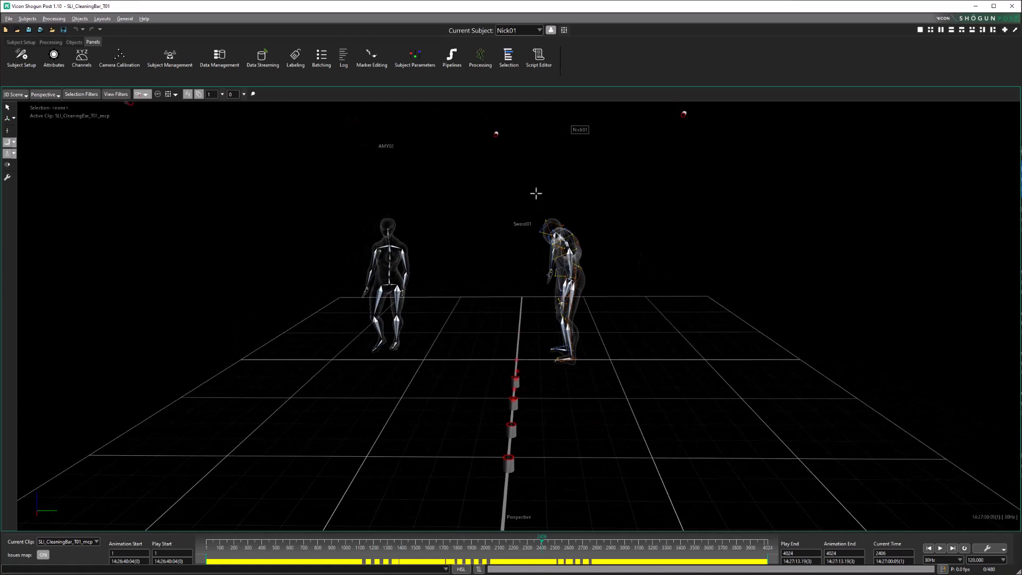
pyautogui.moveTo(535, 192); pyautogui.dragTo(625, 372)
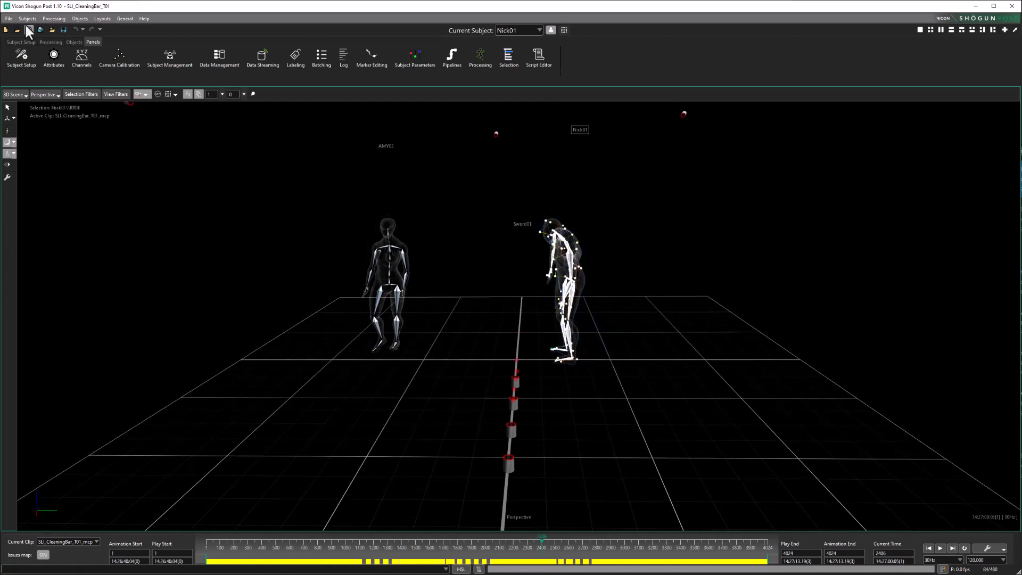
pyautogui.click(11, 18)
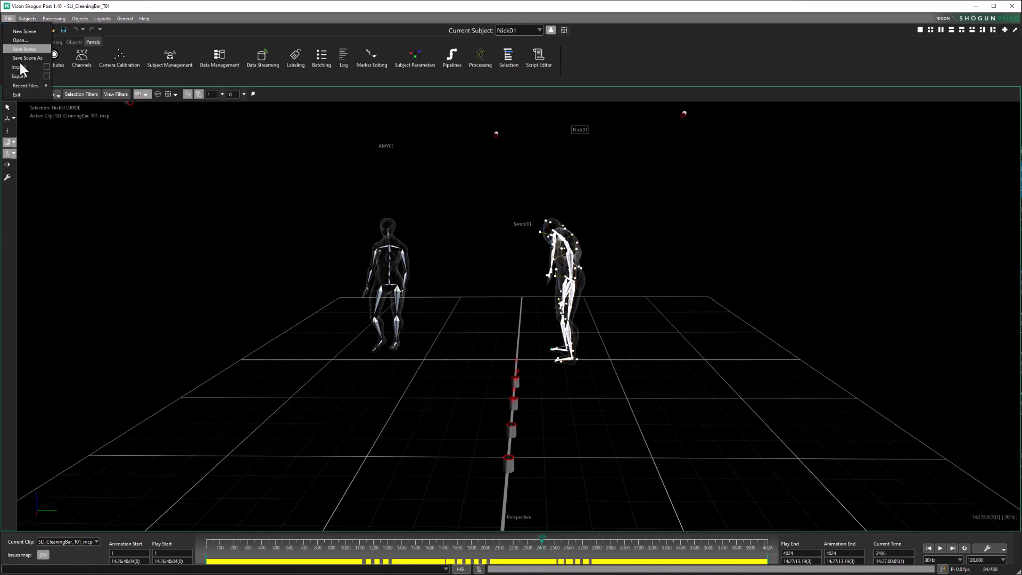
pyautogui.click(18, 75)
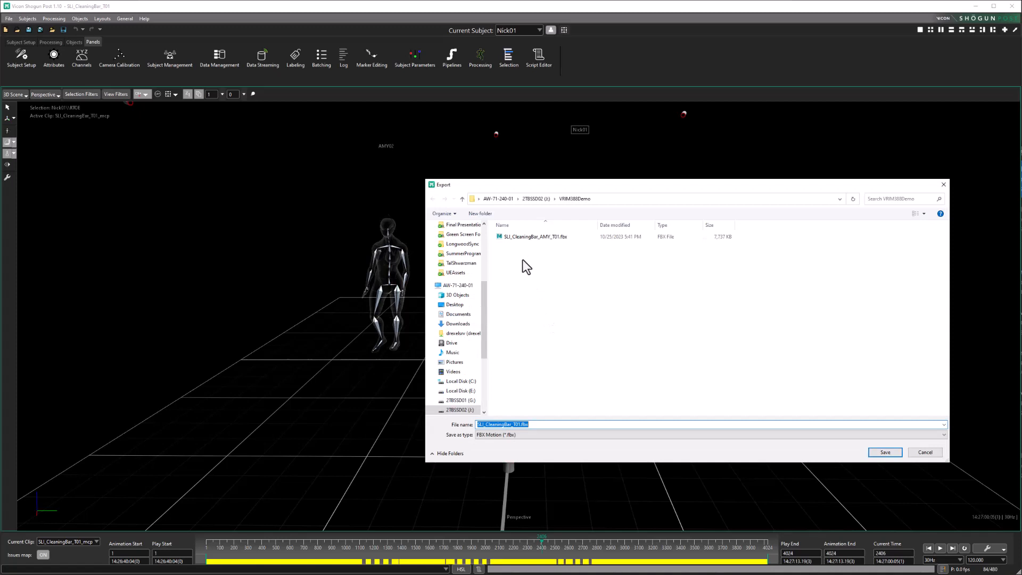
pyautogui.click(512, 425)
pyautogui.click(889, 450)
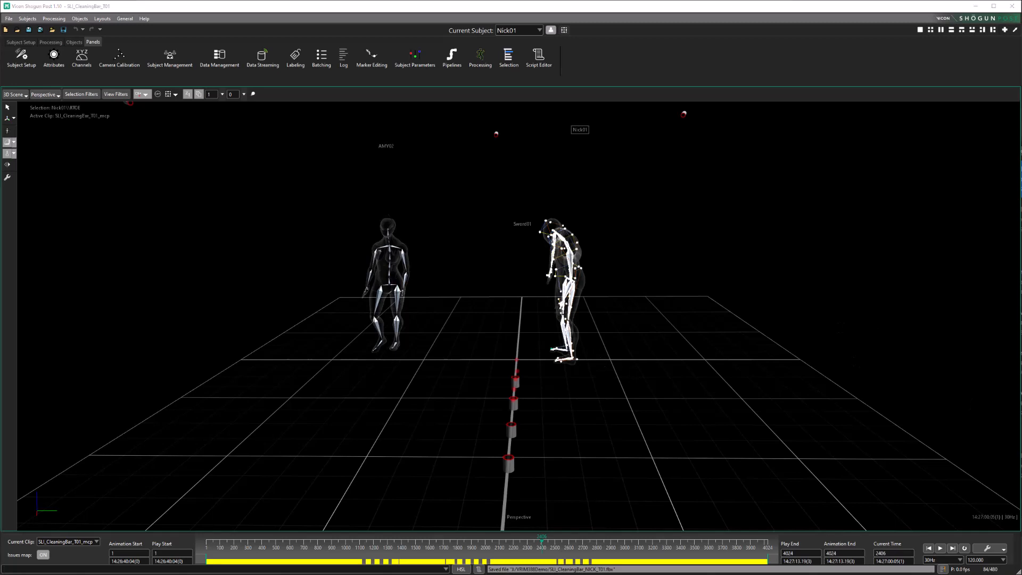
# In File Explorer, copy ViconFemale_v2.fbx and ViconMale_v2.fbx from the ShogunPost1.10 Skins folder into the VRIM388Demo folder.
pyautogui.moveTo(542, 98); pyautogui.dragTo(447, 105)
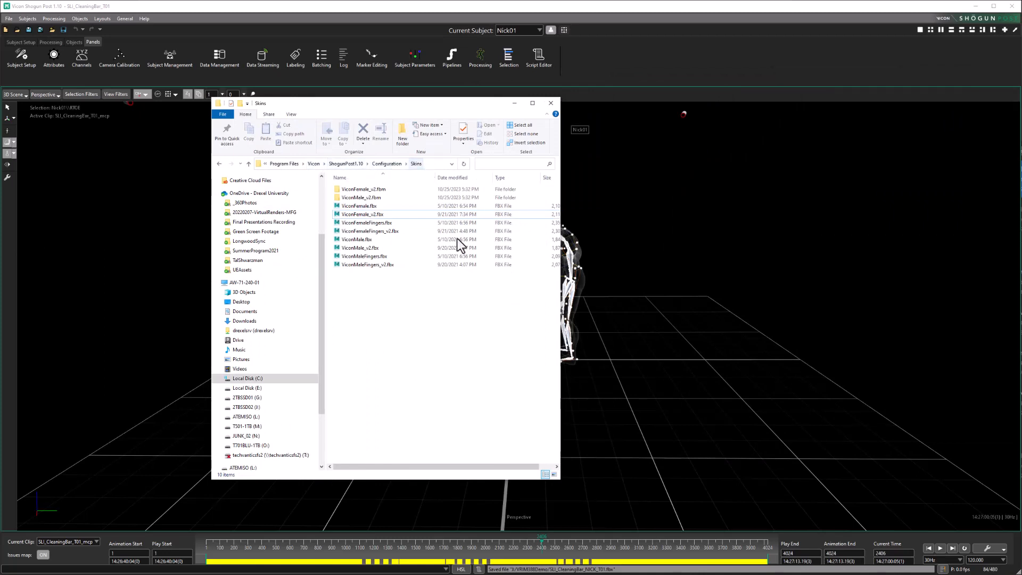
pyautogui.click(354, 214)
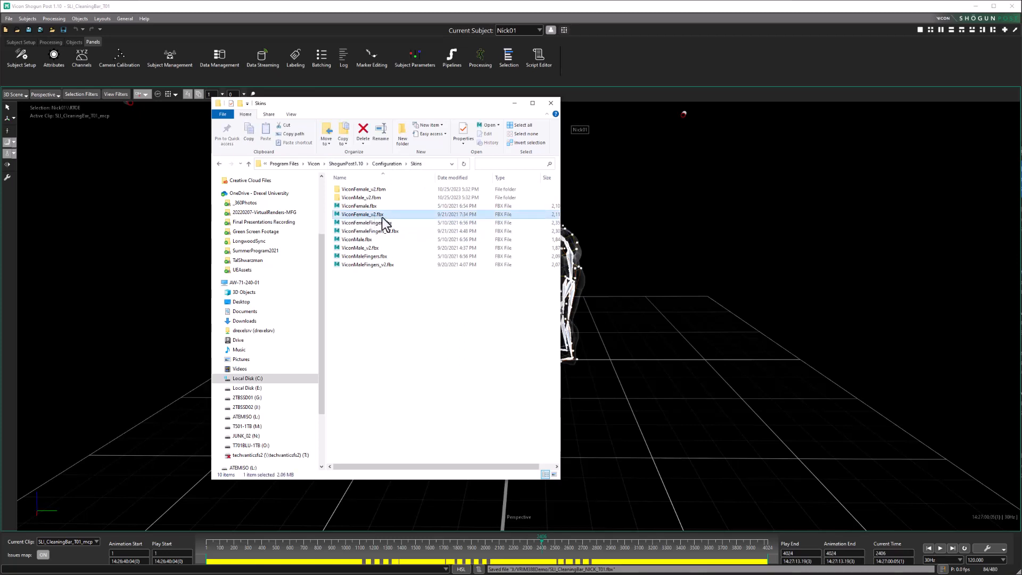
pyautogui.keyDown('ctrl'); pyautogui.click(360, 248); pyautogui.keyUp('ctrl')
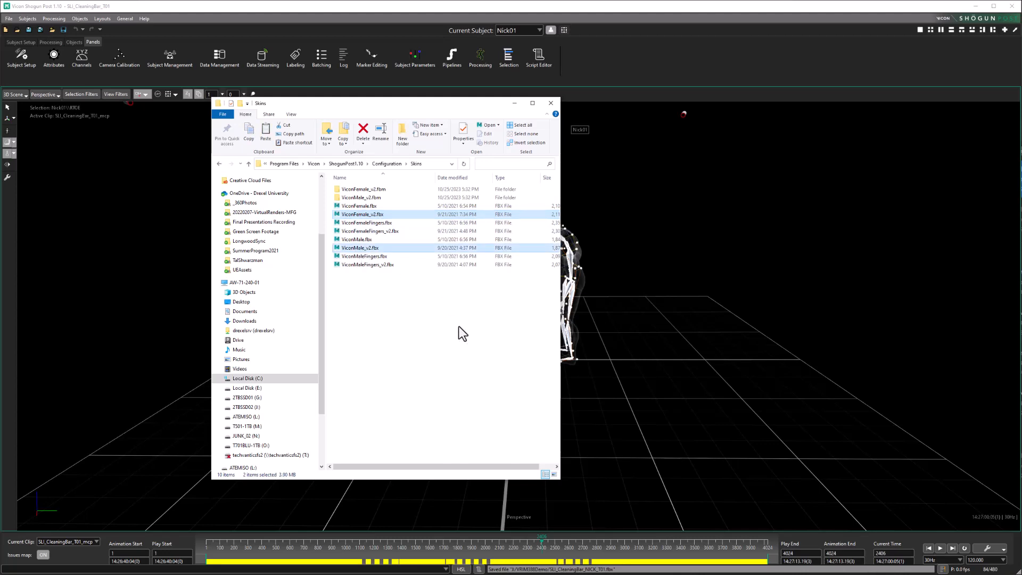
pyautogui.moveTo(1021, 72); pyautogui.dragTo(627, 86)
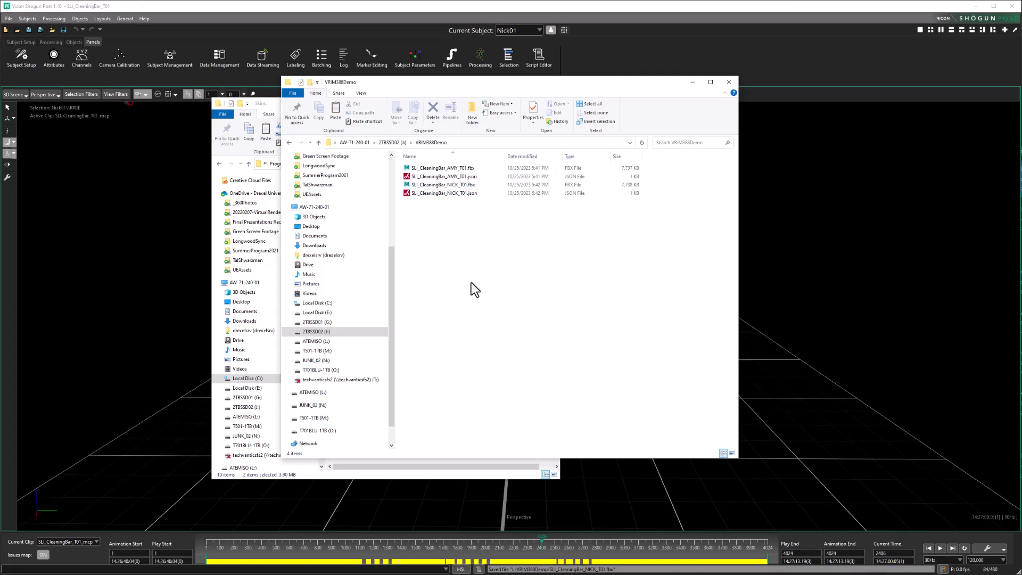
pyautogui.hotkey('ctrl', 'v')
pyautogui.click(434, 235)
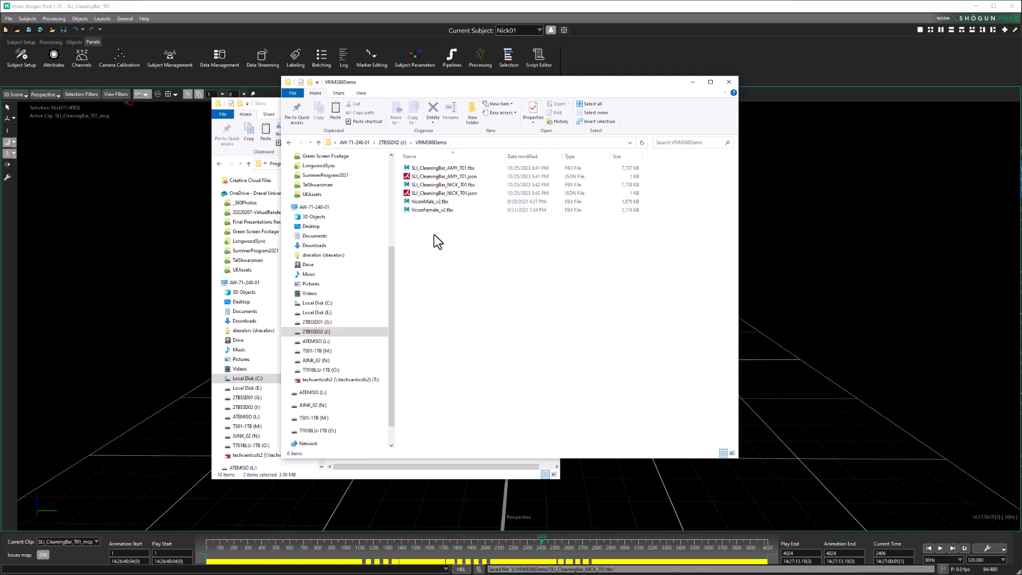